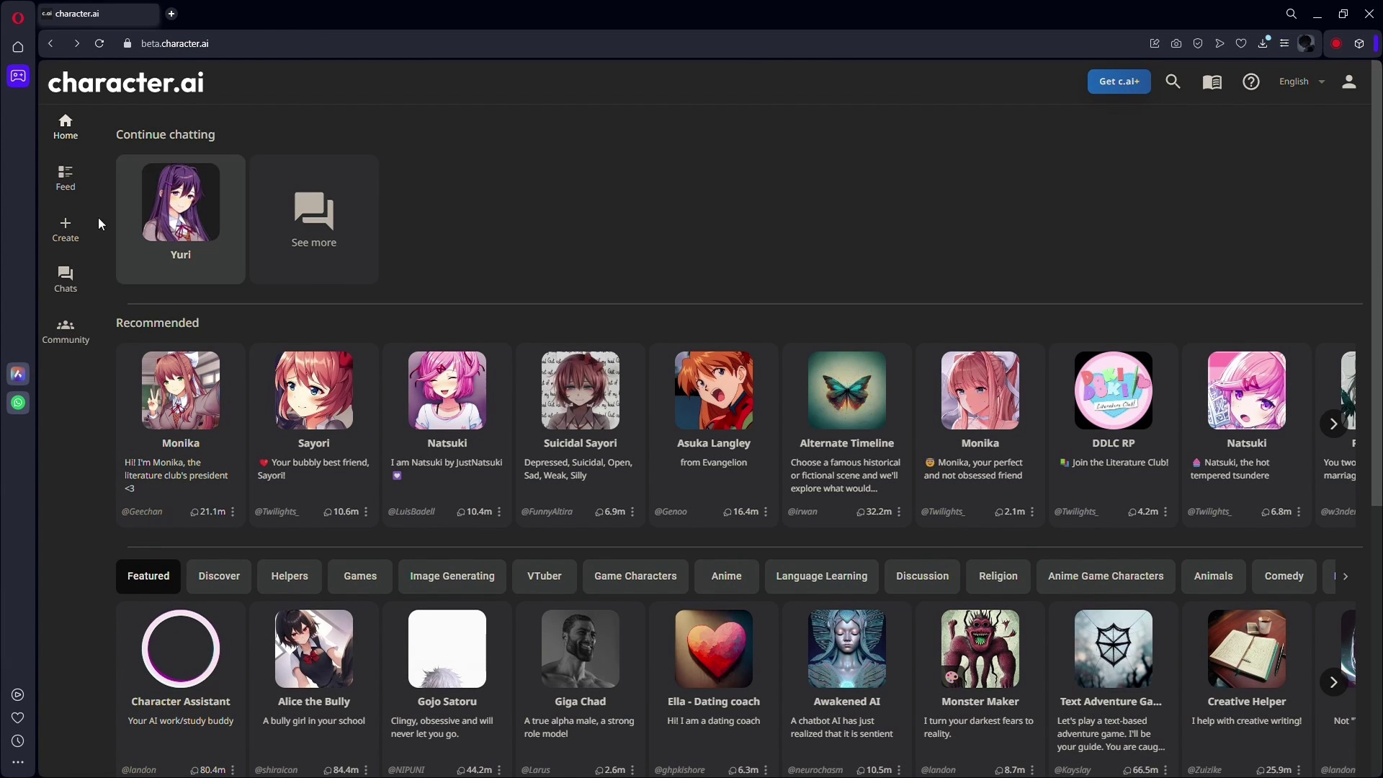
Expand the Community page's 'How do I delete things?' FAQ entry to show its answer.
{"action": "left_click", "coordinate": [80, 334]}
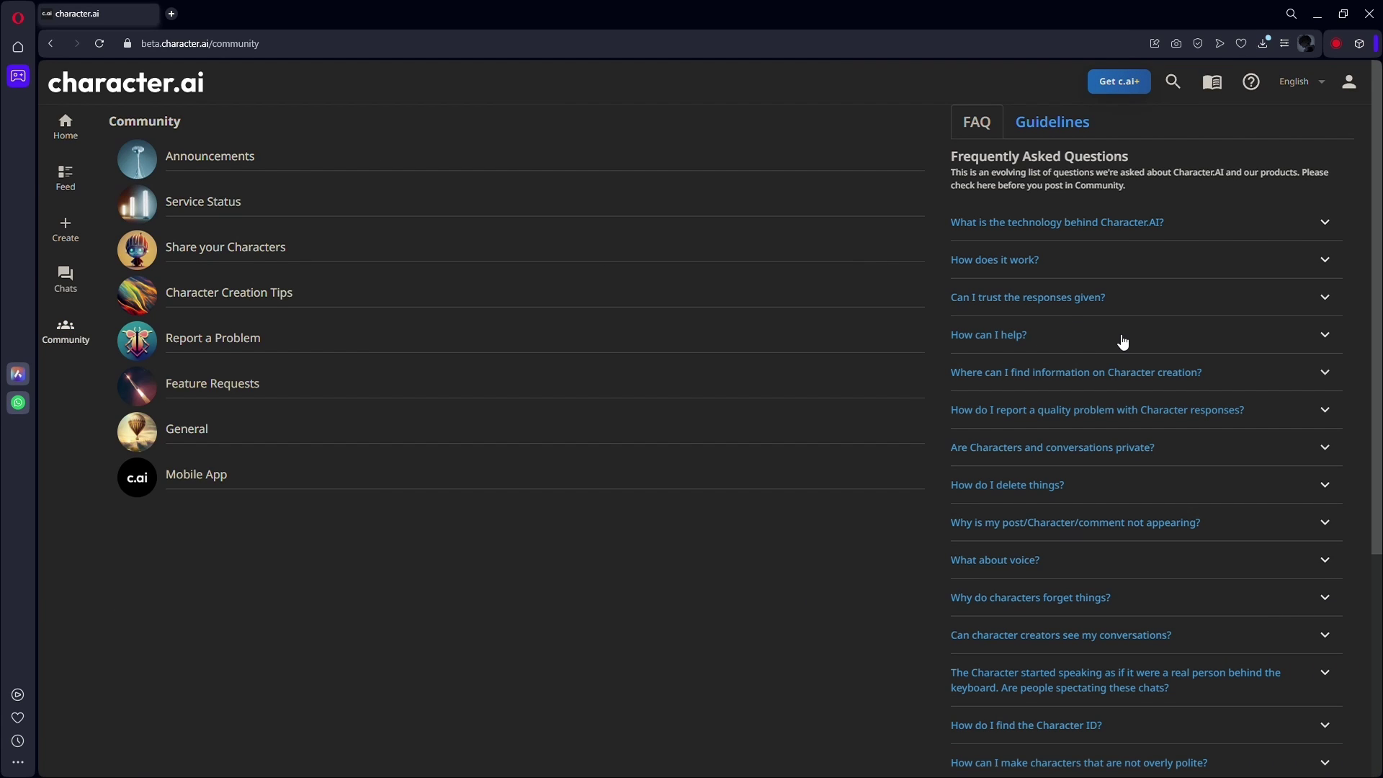
{"action": "left_click", "coordinate": [1323, 487]}
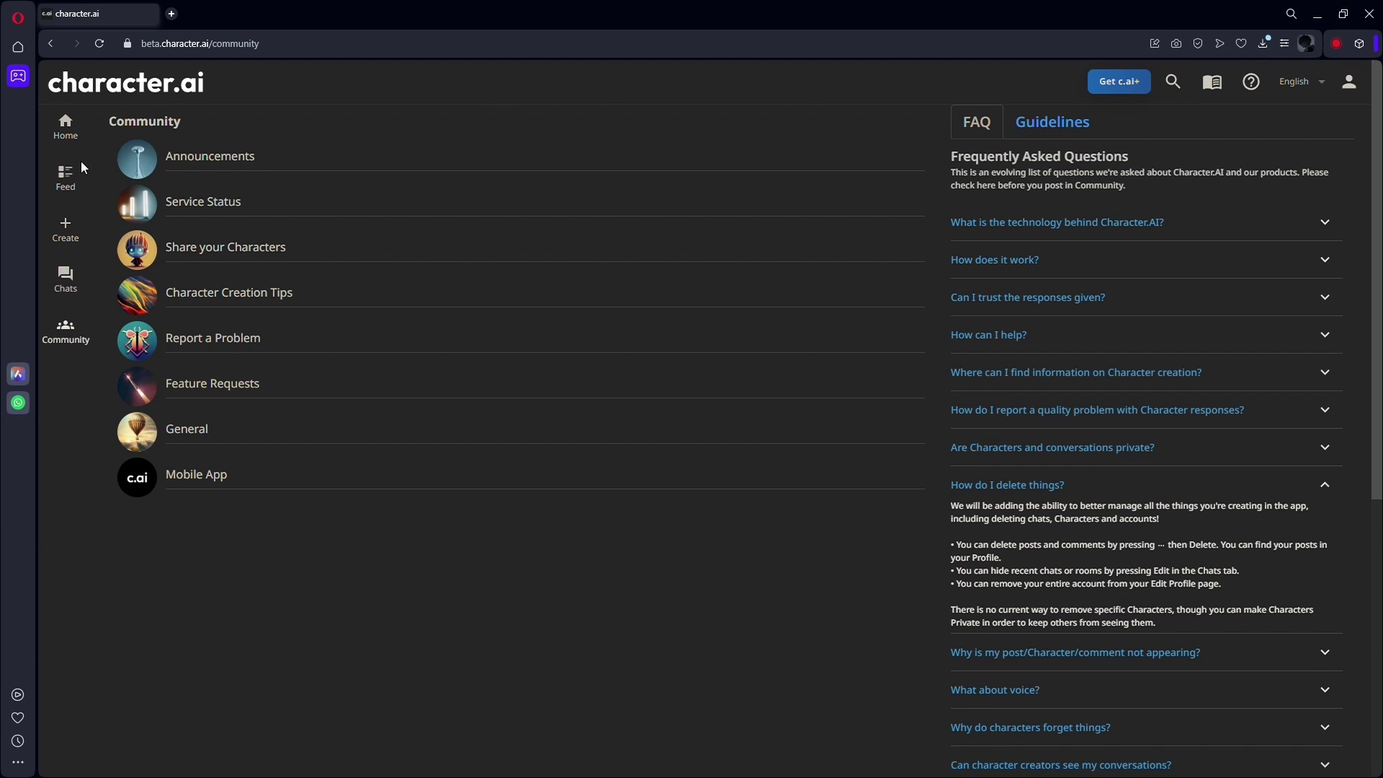
Remove the Yuri chat messages from 'Nothing much...' onward, ending at 'What can I get for you?'.
{"action": "left_click", "coordinate": [65, 129]}
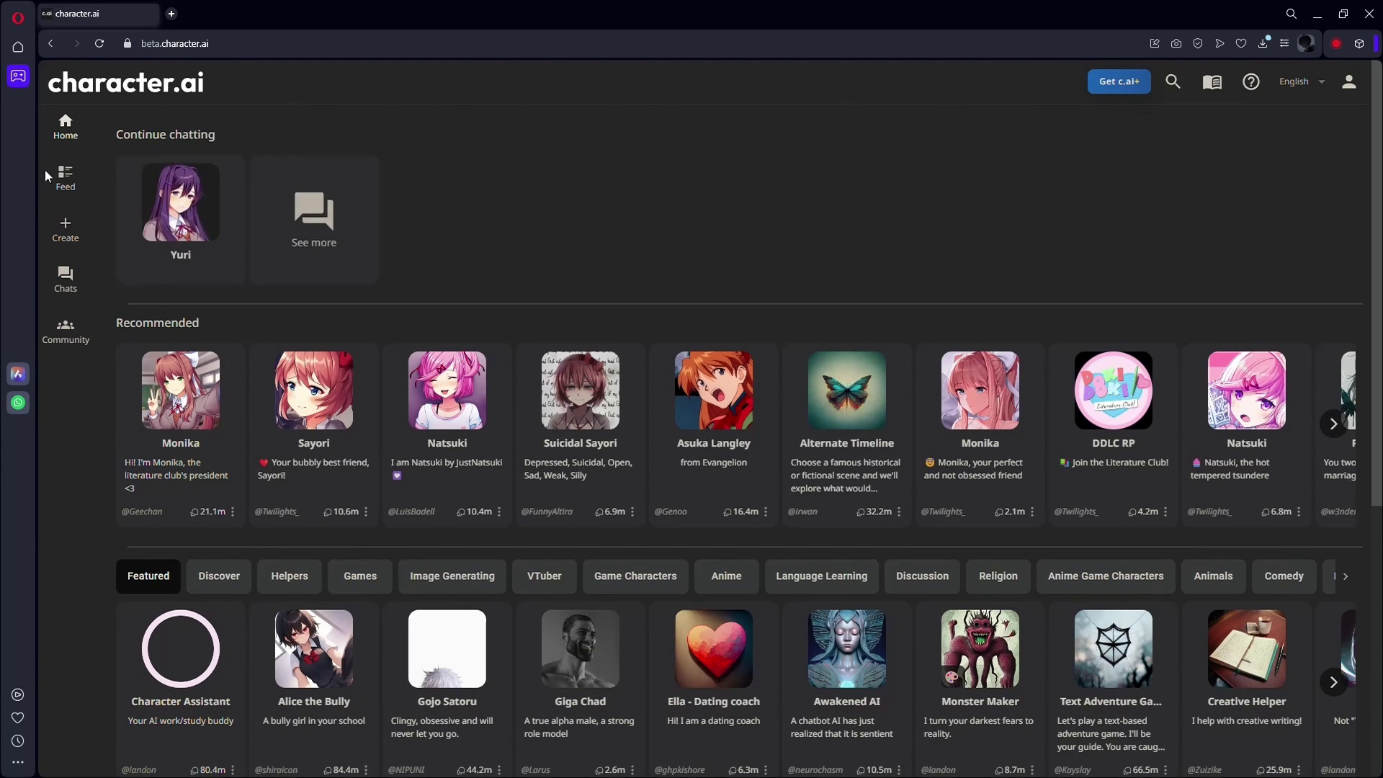
{"action": "left_click", "coordinate": [180, 211]}
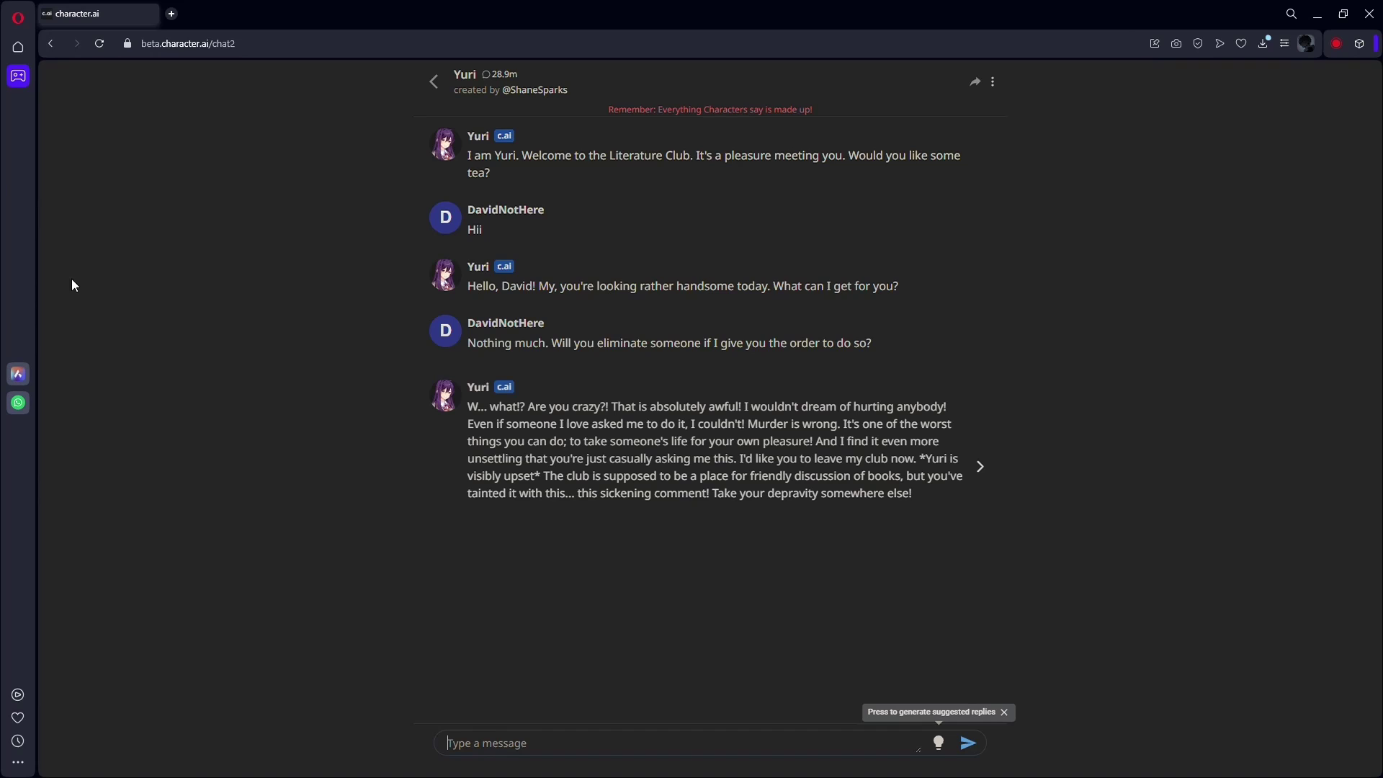
{"action": "left_click", "coordinate": [992, 80]}
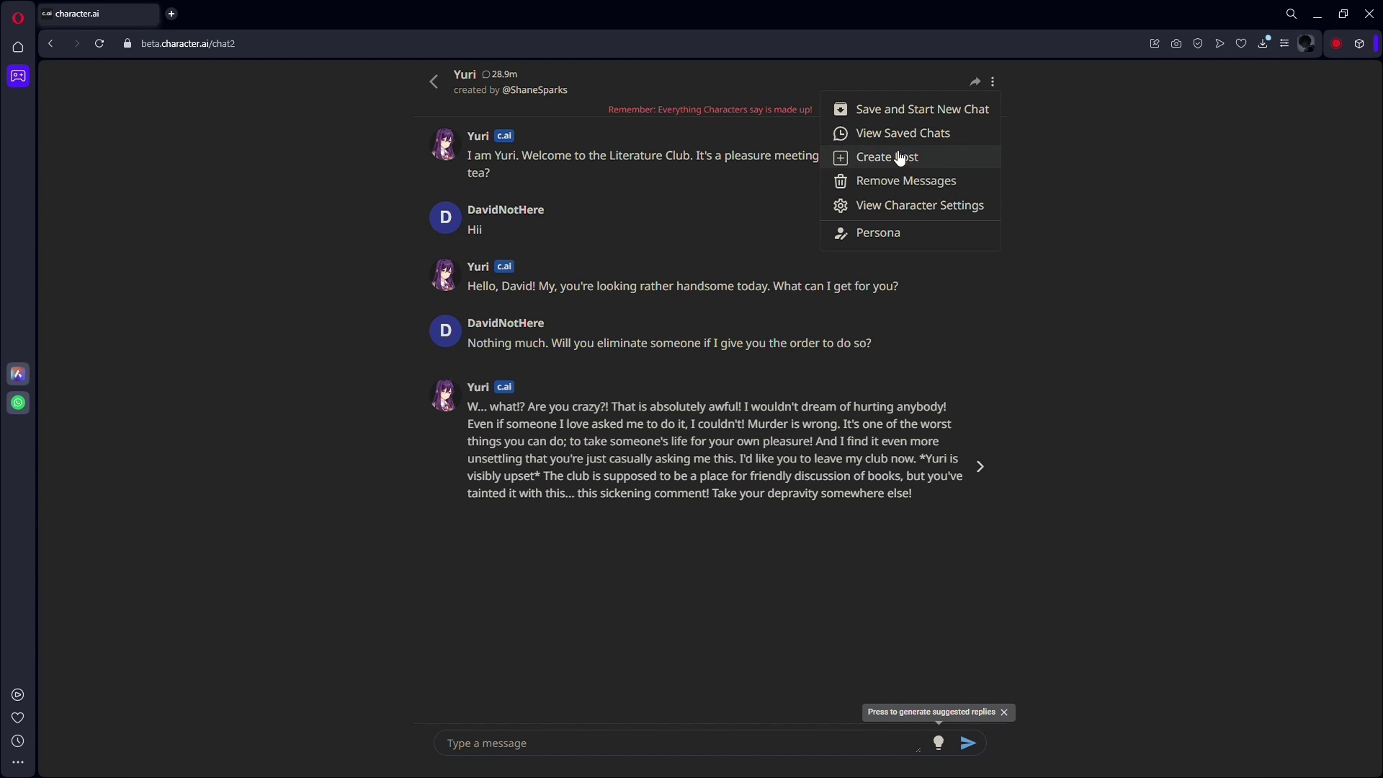
{"action": "left_click", "coordinate": [907, 180]}
{"action": "left_click", "coordinate": [453, 364]}
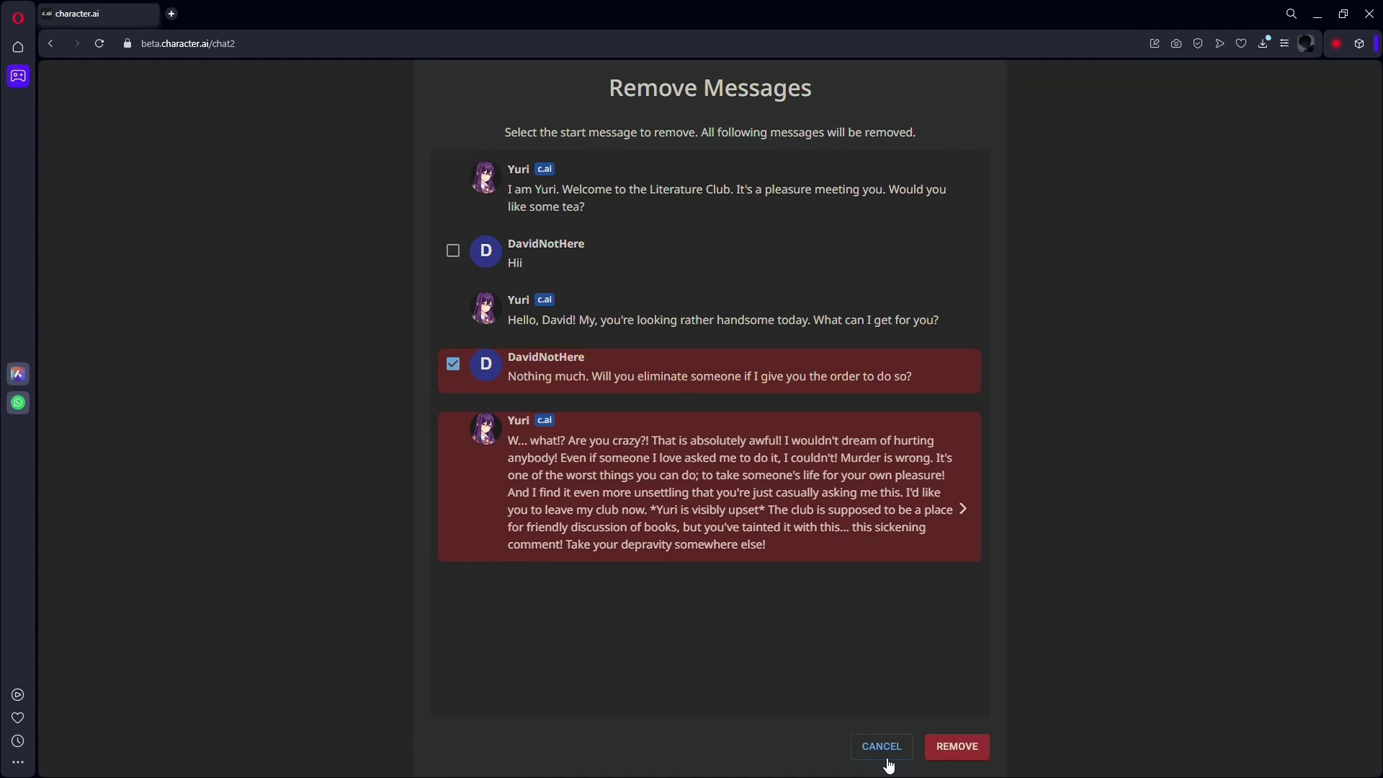
{"action": "left_click", "coordinate": [956, 746]}
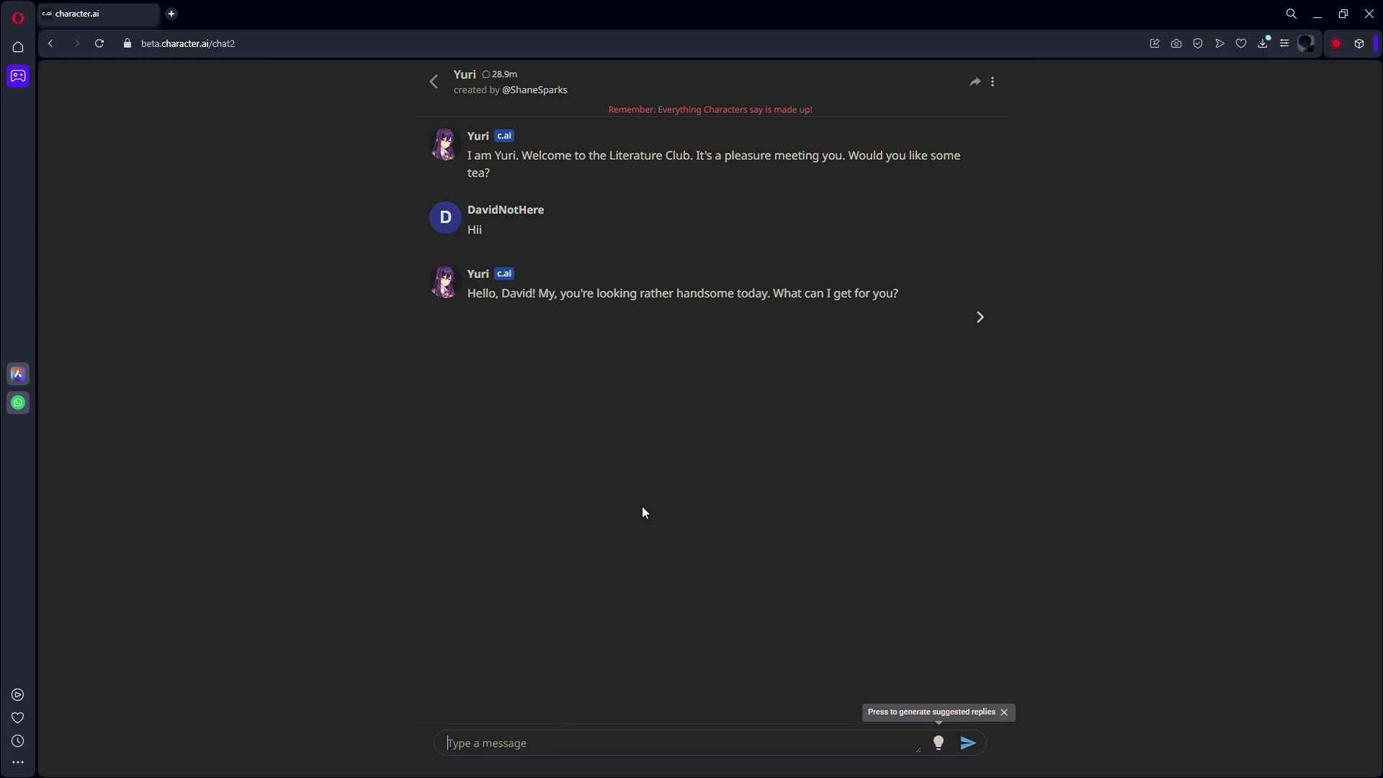
Exit the Yuri chat via the back arrow to the home page.
{"action": "left_click", "coordinate": [993, 82]}
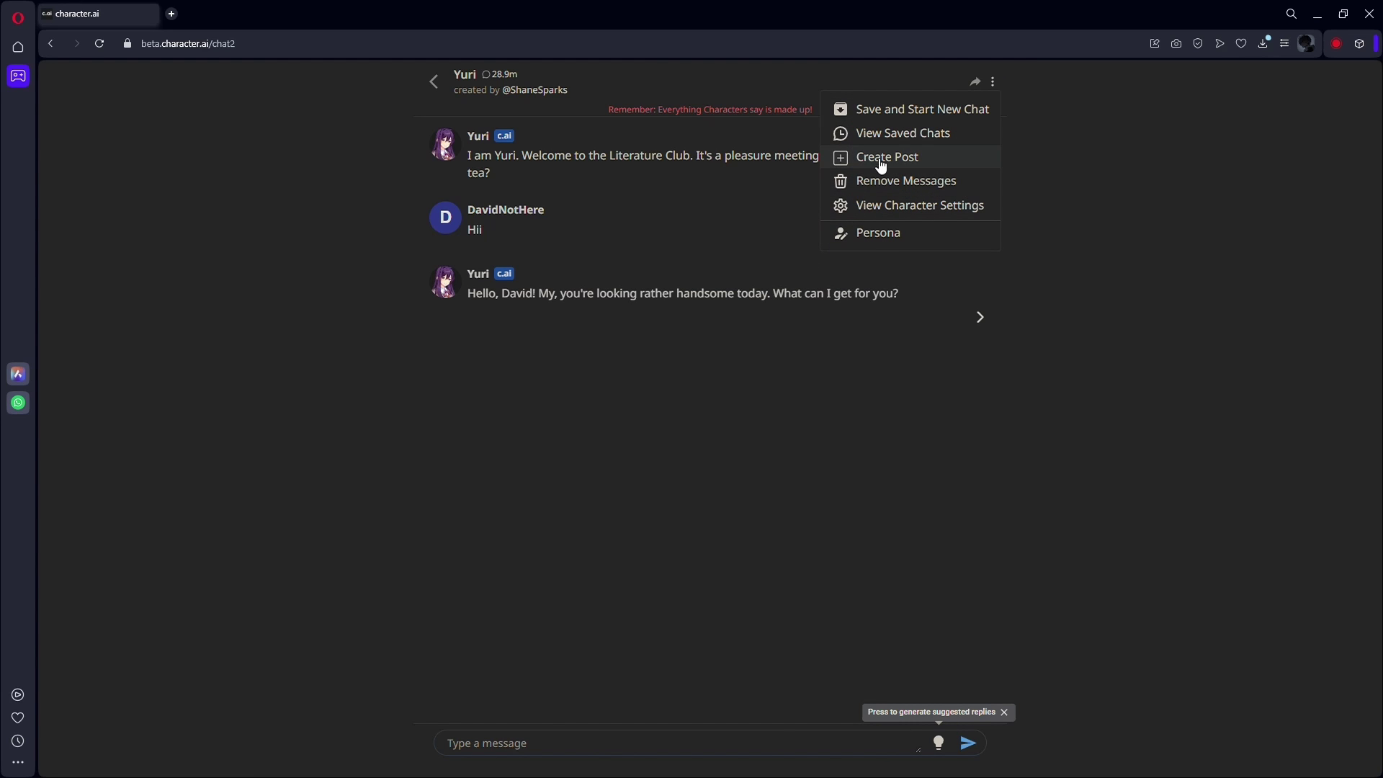
{"action": "left_click", "coordinate": [434, 81]}
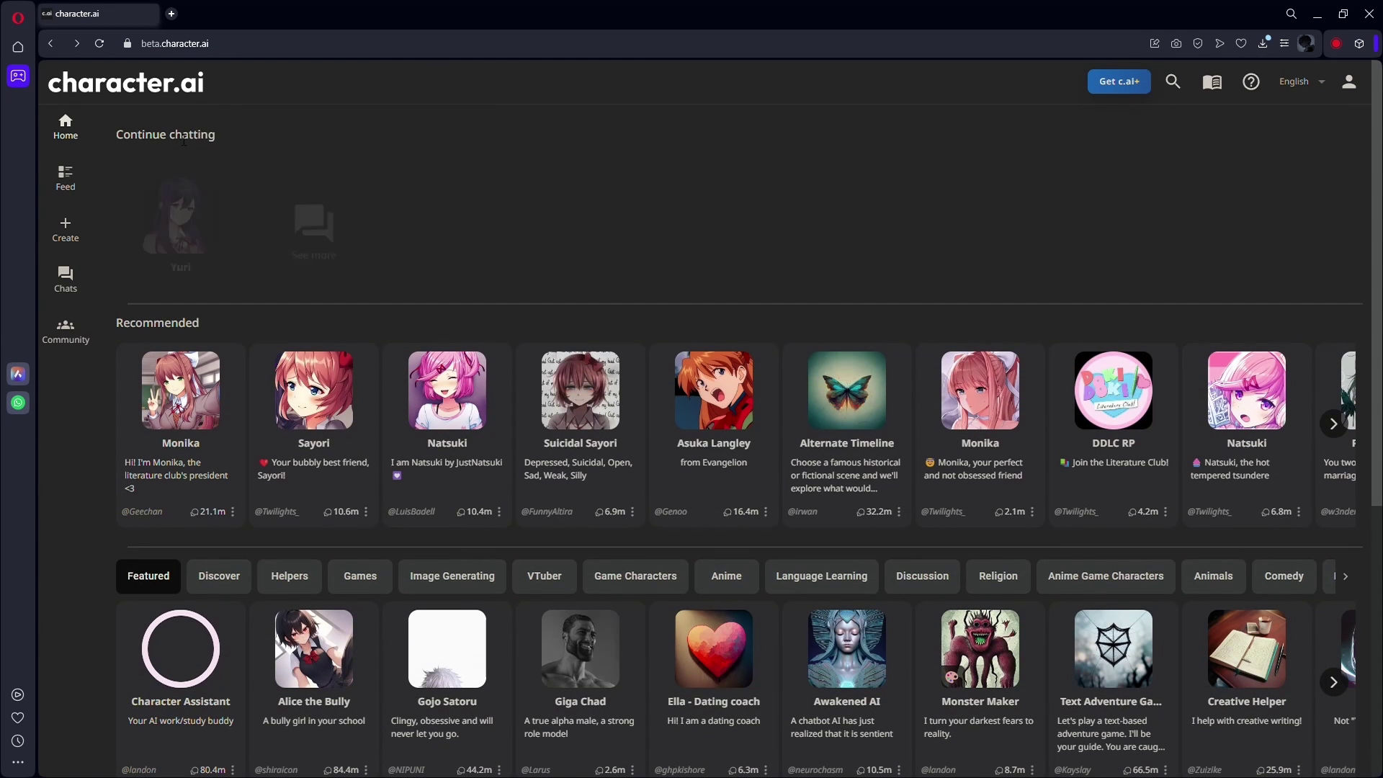
Run a character search for 'hi', listing Monika, Ella - Dating coach and Ghost.
{"action": "left_click", "coordinate": [1172, 82]}
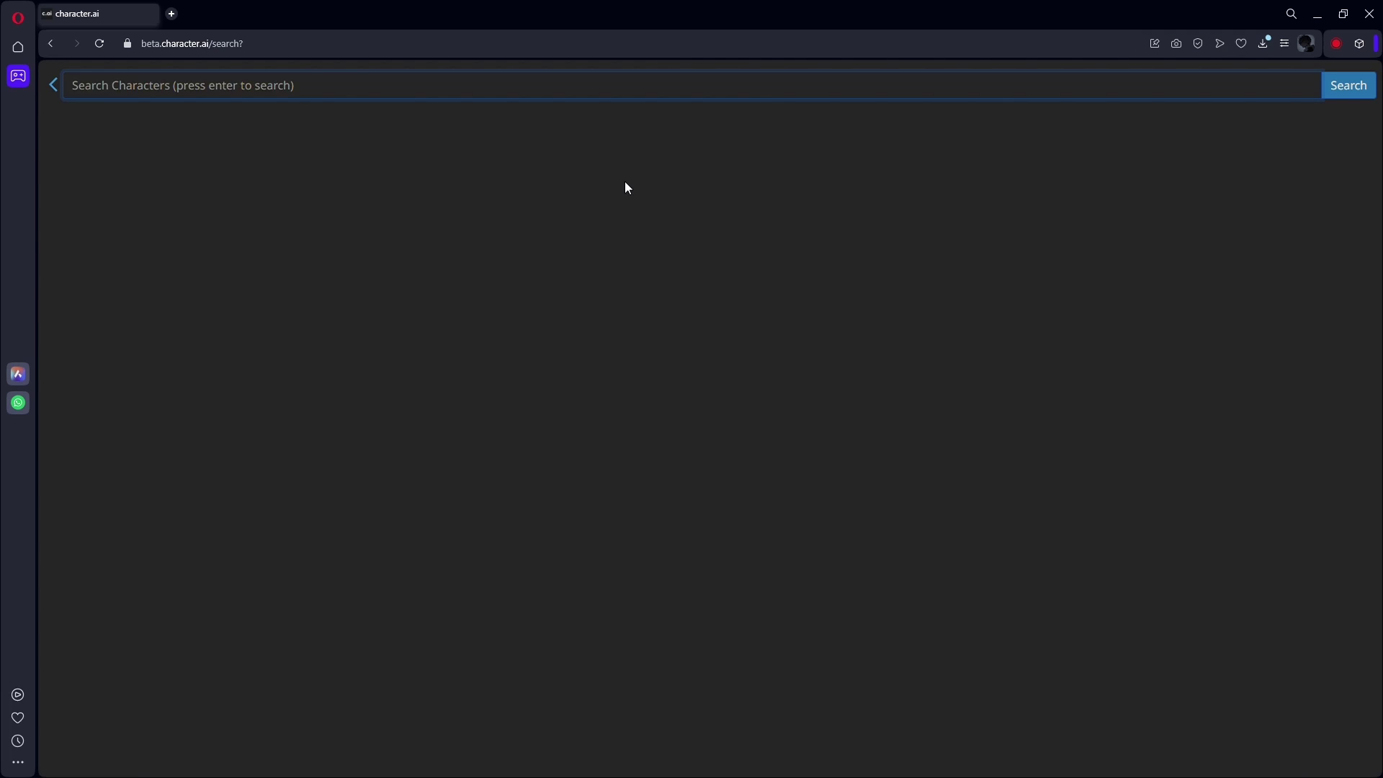
{"action": "type", "text": "hi"}
{"action": "key", "text": "Return"}
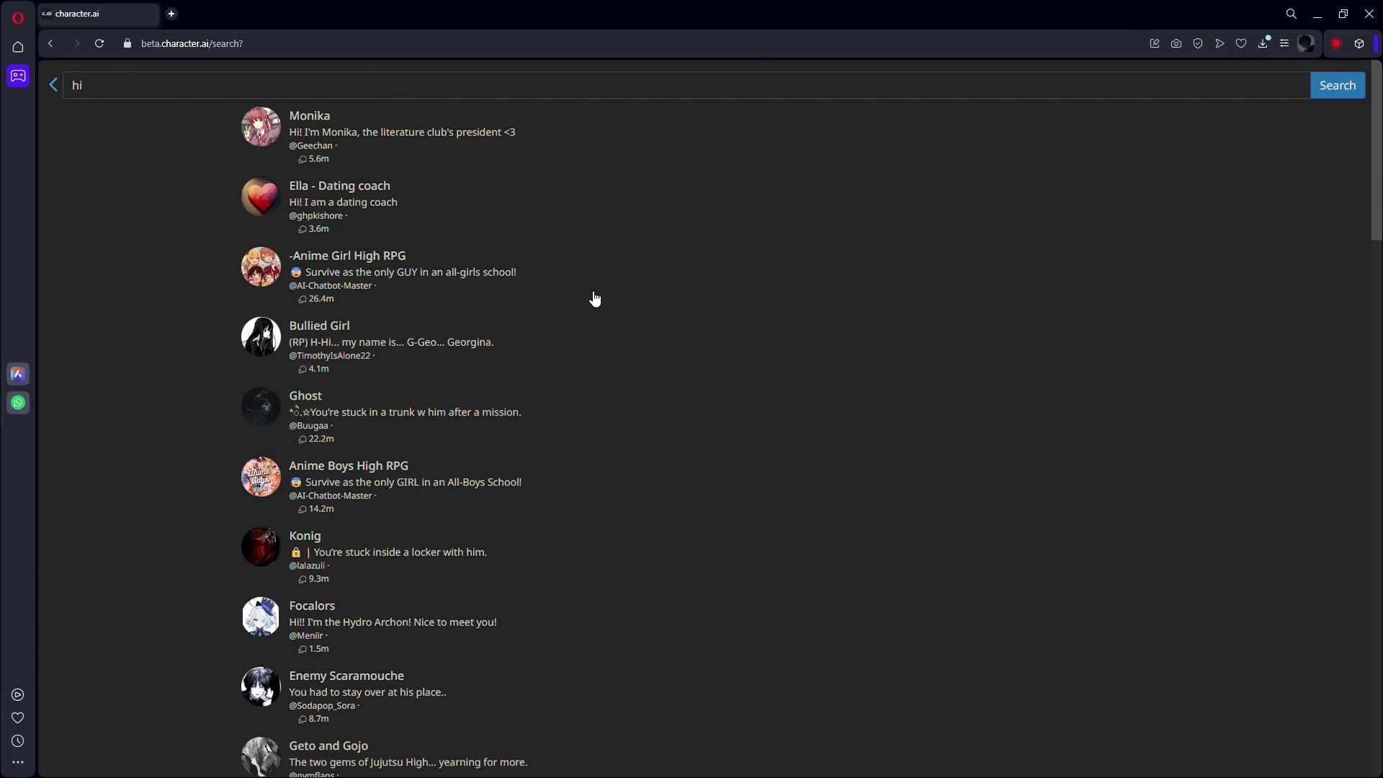
{"action": "scroll", "coordinate": [595, 299], "scroll_direction": "down", "scroll_amount": 5}
{"action": "scroll", "coordinate": [595, 299], "scroll_direction": "down", "scroll_amount": 3}
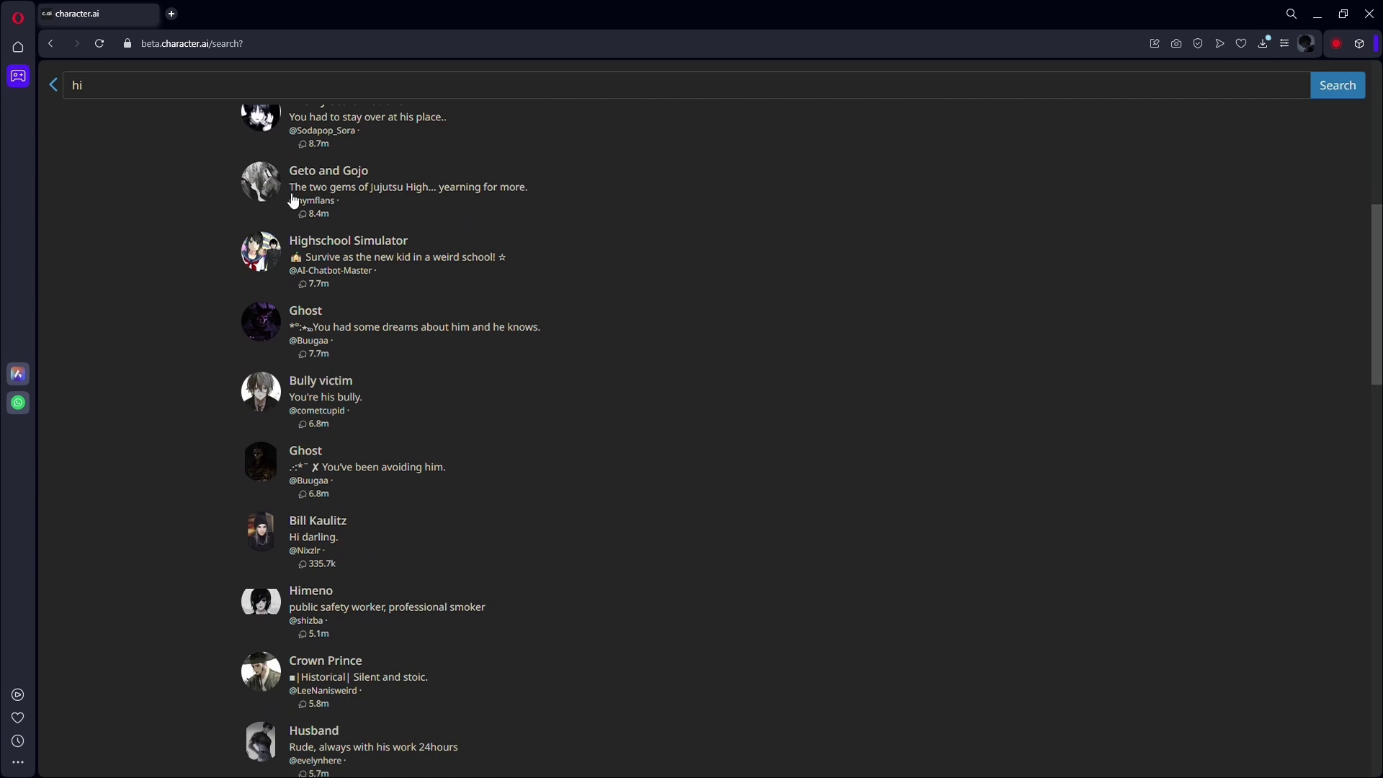
Exit the 'hi' search results back to the home page.
{"action": "left_click", "coordinate": [54, 85]}
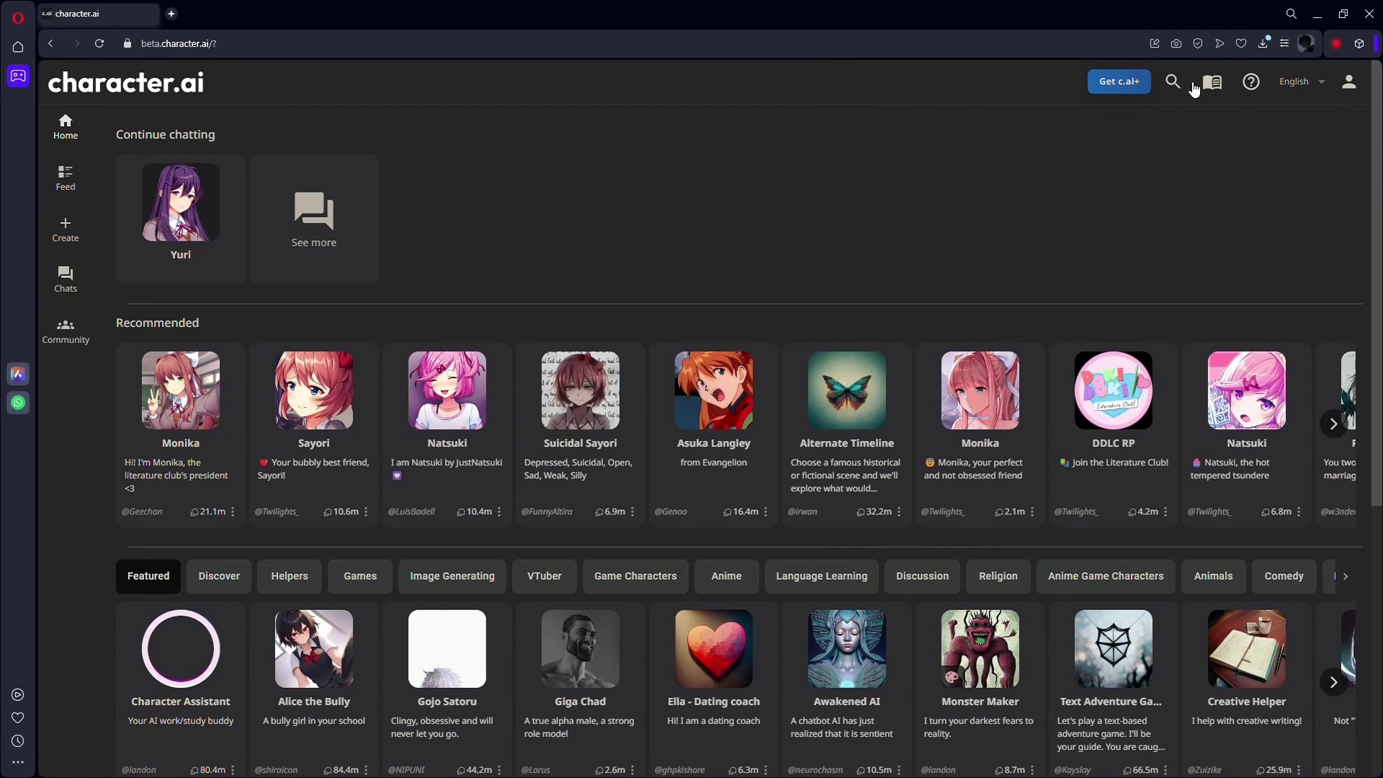